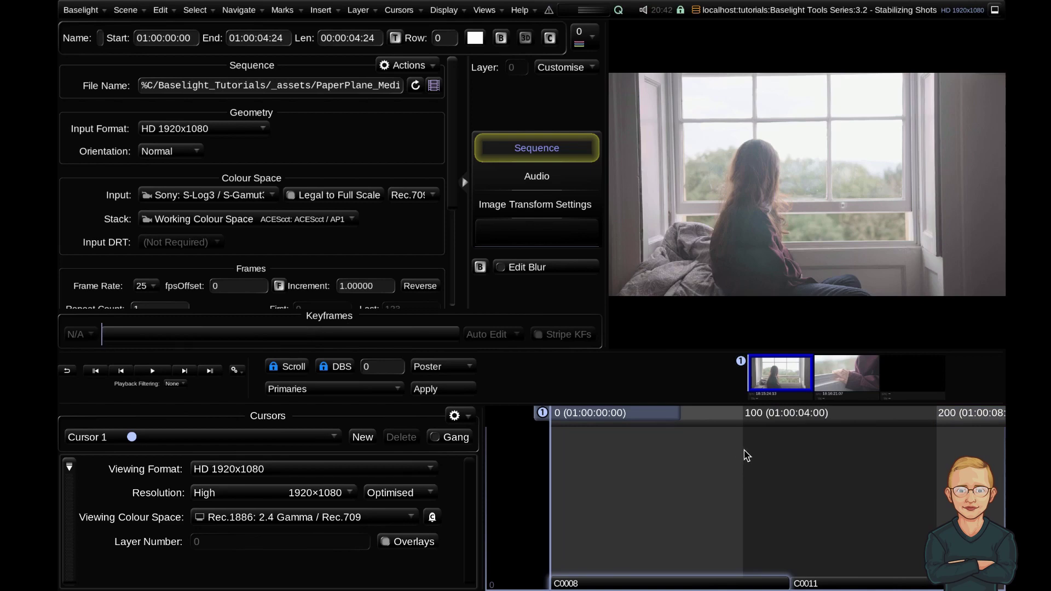
Select the C0008 clip strip from the PaperPlane media in the timeline
{"action": "left_click", "coordinate": [713, 585]}
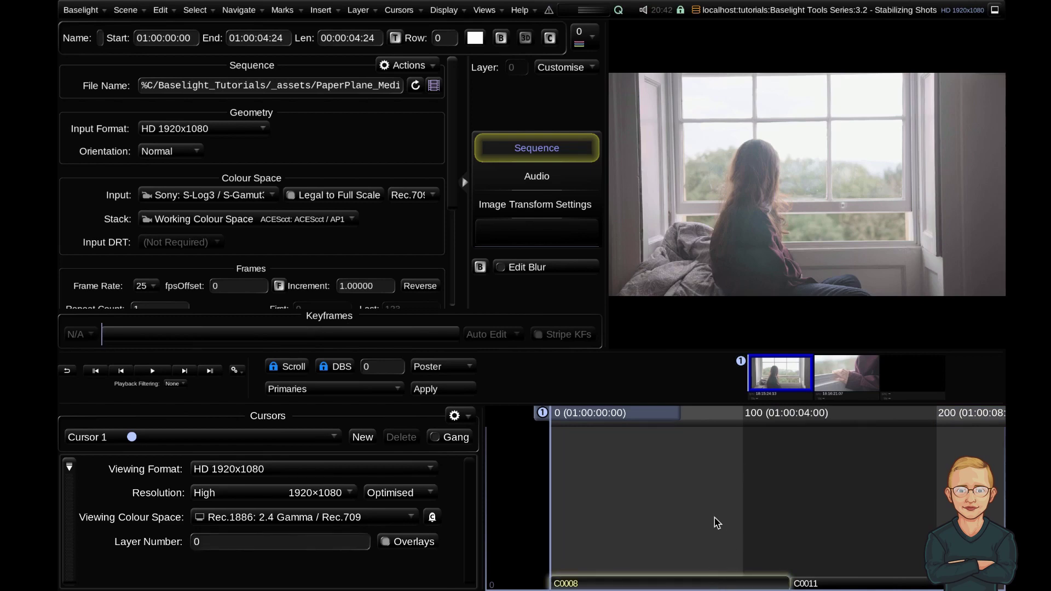
Insert a Transform layer on C0008, undoing and redoing it so the layer remains
{"action": "left_click", "coordinate": [322, 10]}
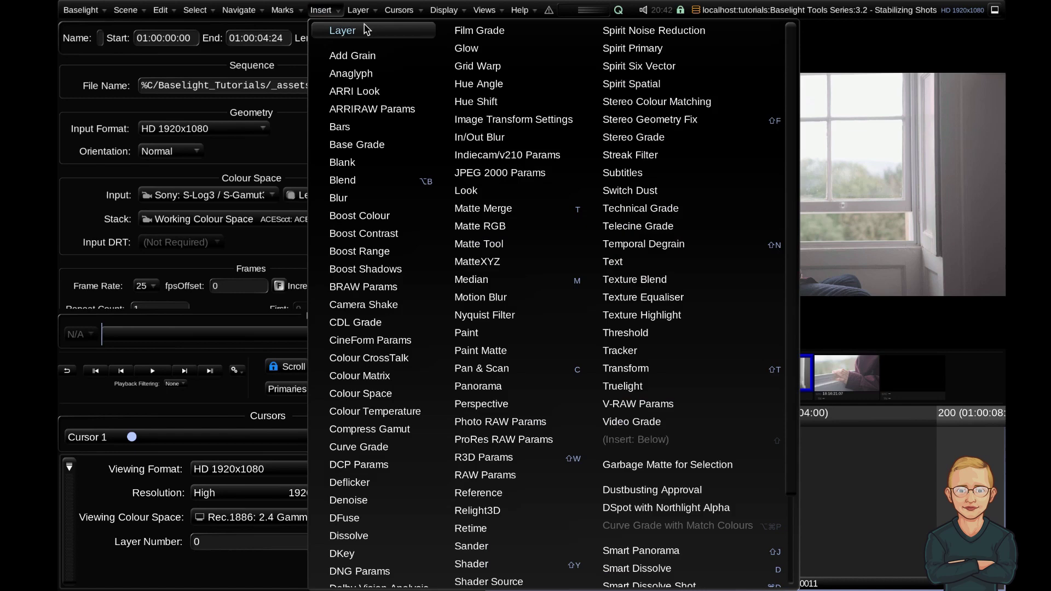
{"action": "left_click", "coordinate": [659, 369]}
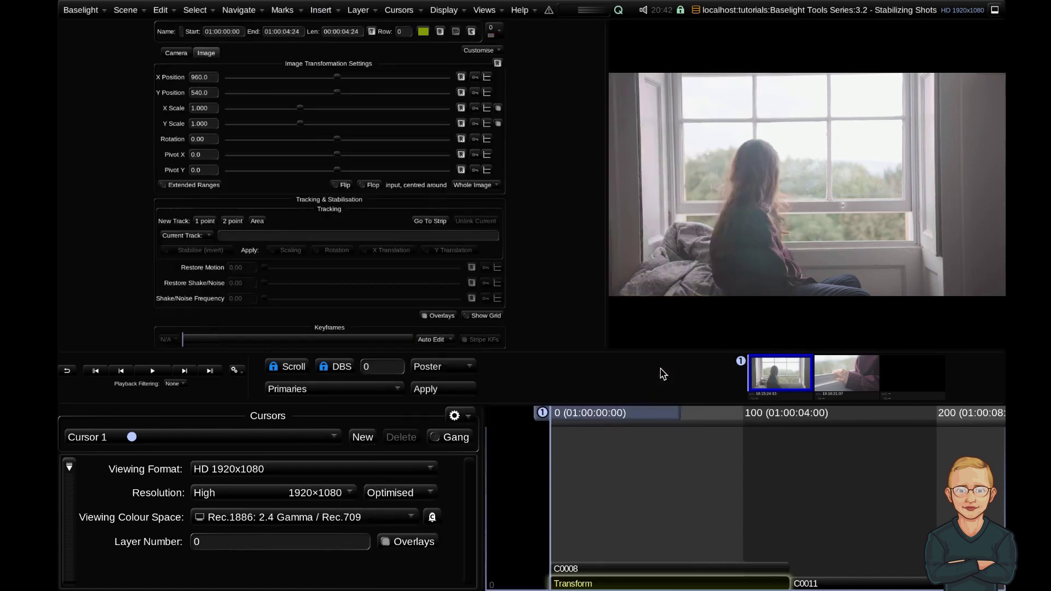
{"action": "key", "text": "ctrl+z"}
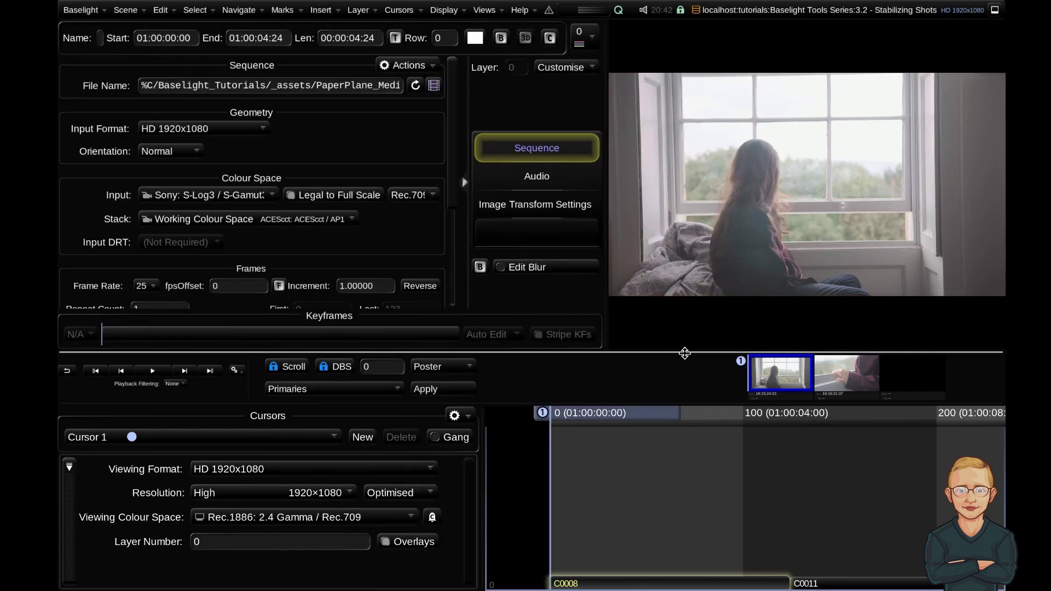
{"action": "key", "text": "ctrl+shift+z"}
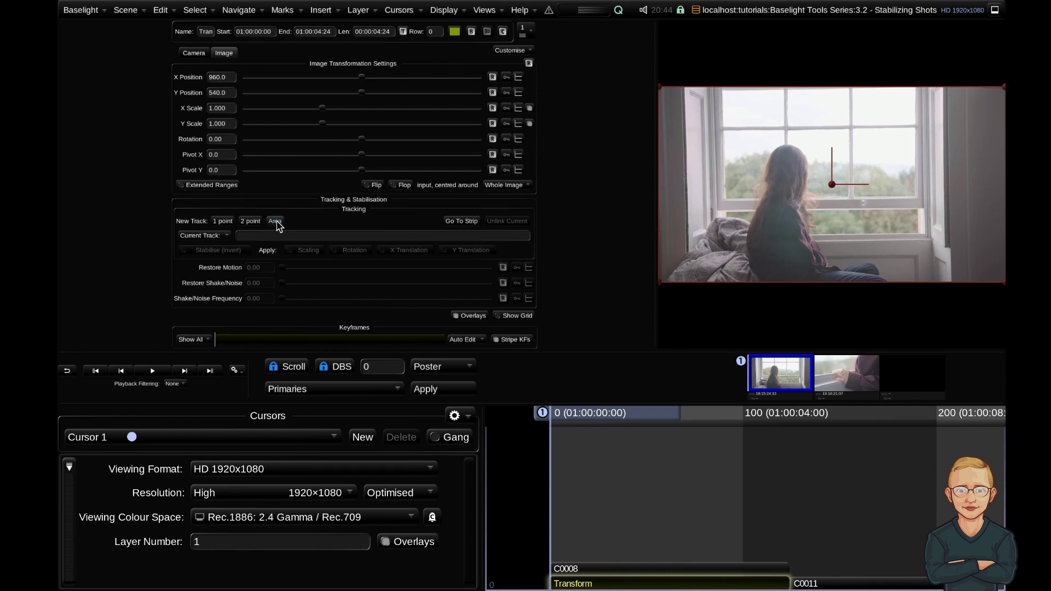
Create Area Tracker 1, stretch its box to nearly full frame, and track it forwards
{"action": "left_click", "coordinate": [275, 222]}
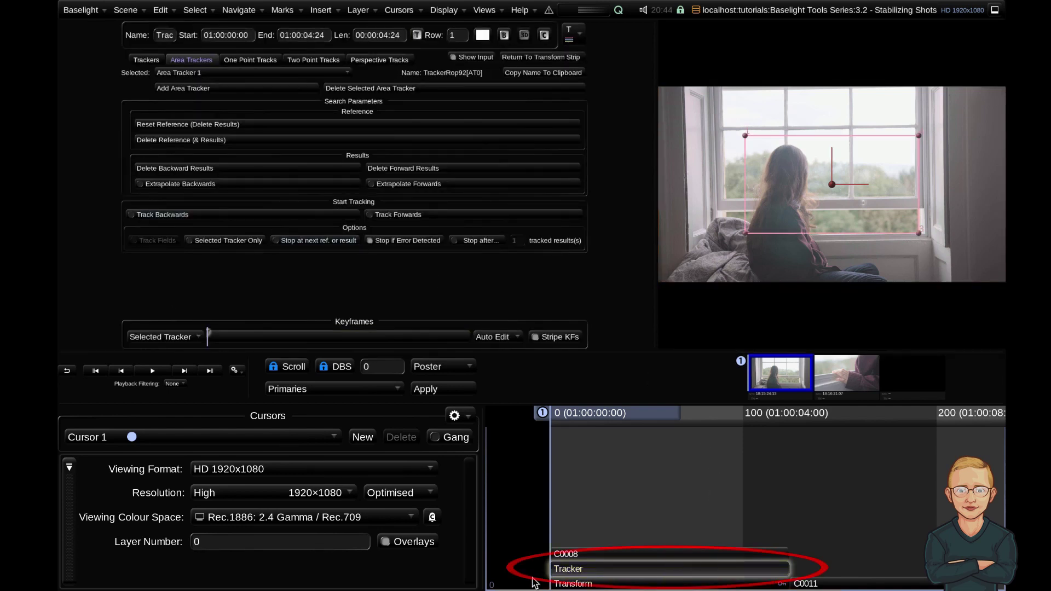
{"action": "left_click", "coordinate": [587, 573]}
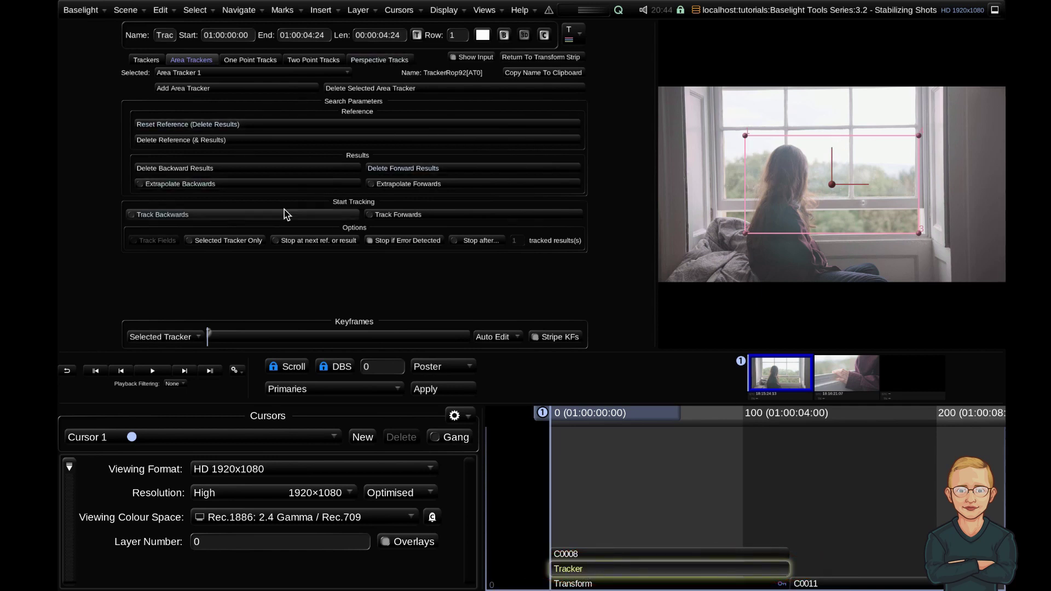
{"action": "left_click_drag", "start_coordinate": [655, 187], "coordinate": [695, 178]}
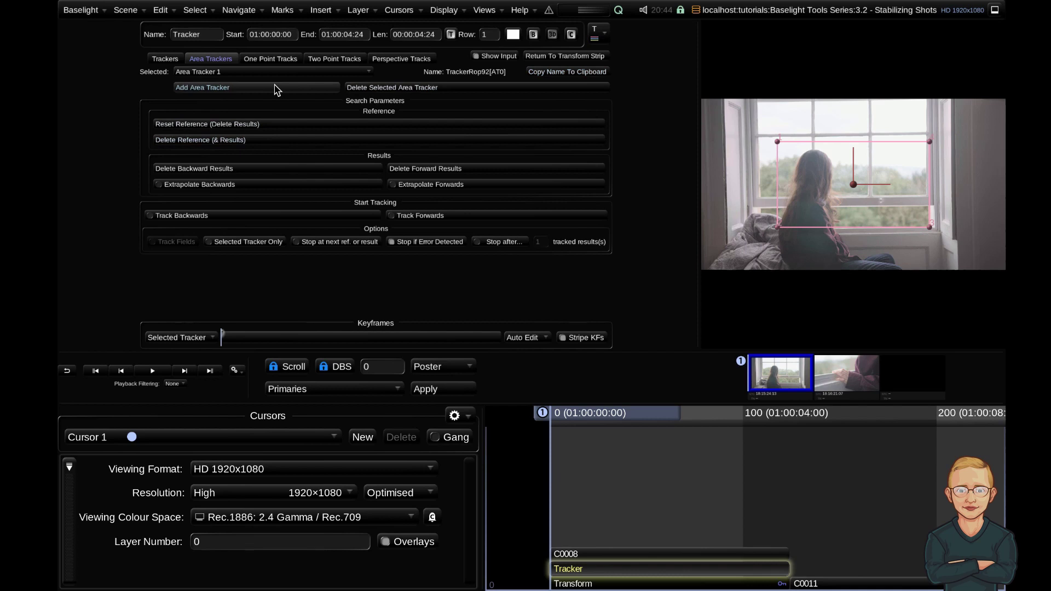
{"action": "left_click", "coordinate": [430, 216]}
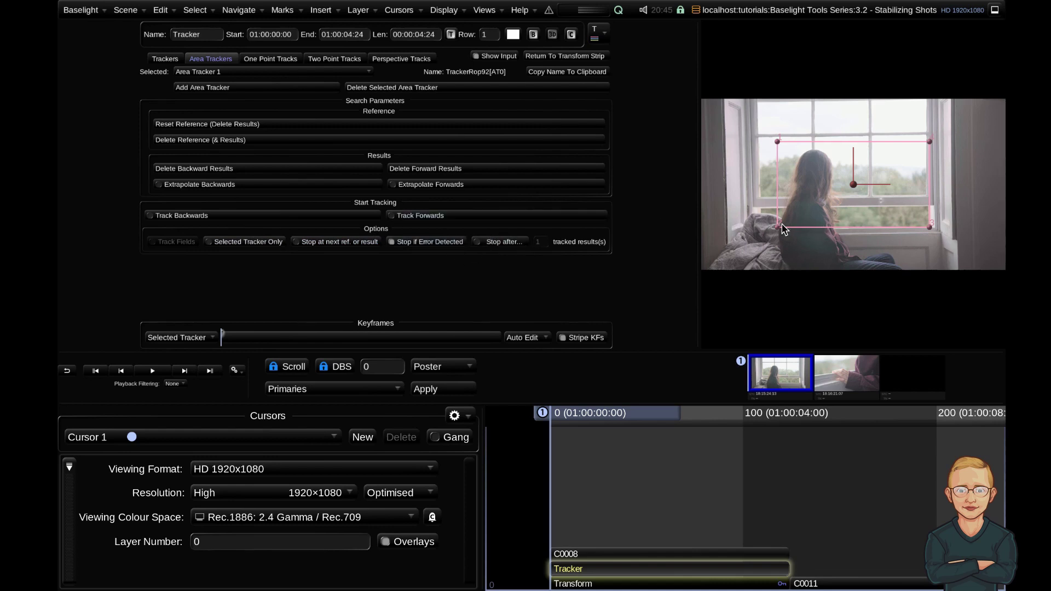
{"action": "left_click_drag", "start_coordinate": [778, 227], "coordinate": [711, 262]}
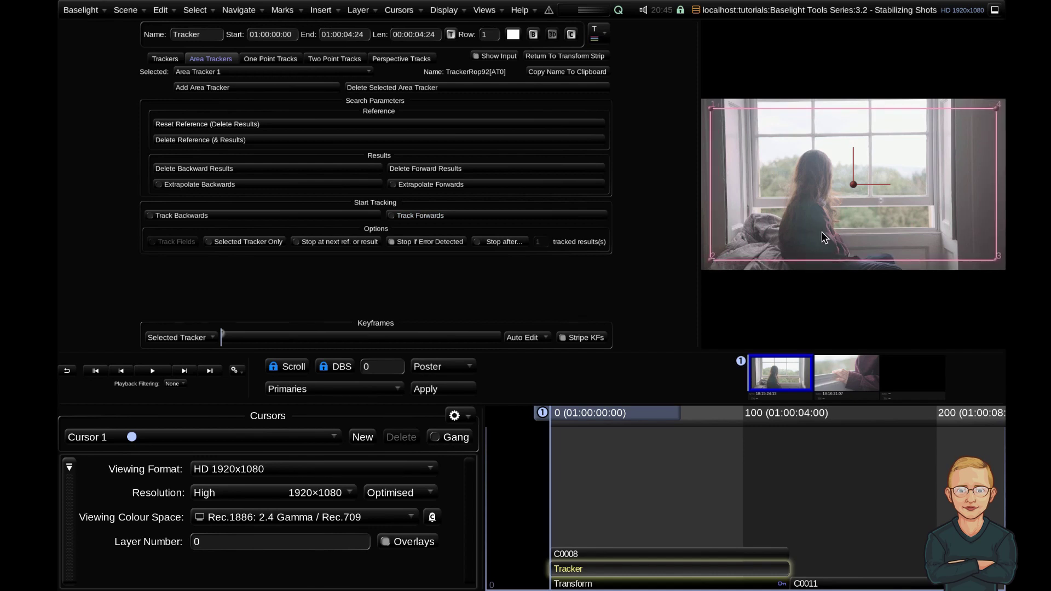
{"action": "left_click", "coordinate": [542, 215]}
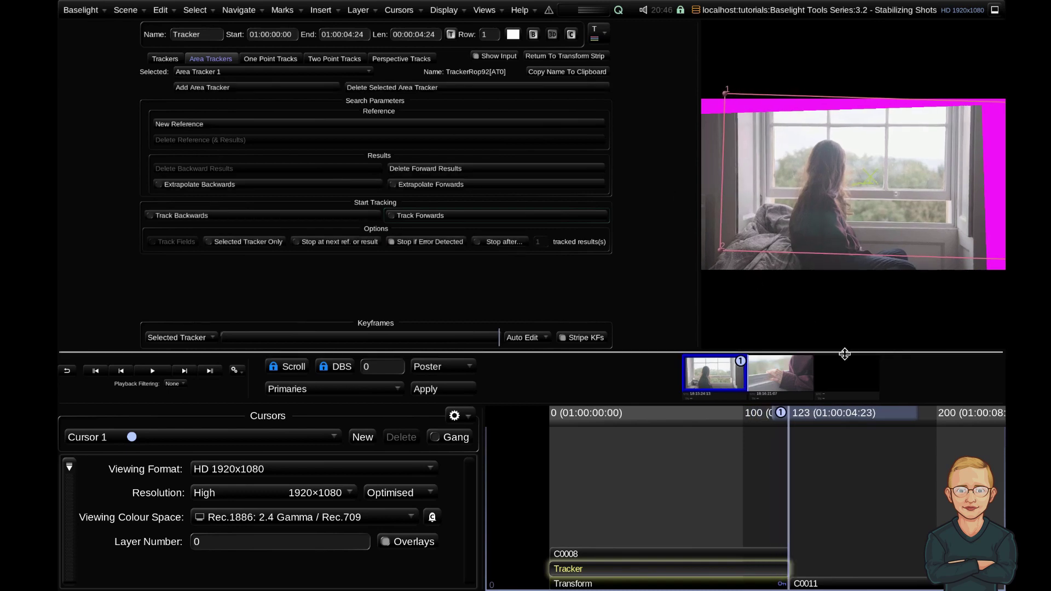
Back on the Transform layer, add a Full Area viewer guide and play the clip
{"action": "key", "text": "Home"}
{"action": "key", "text": "Down"}
{"action": "left_click", "coordinate": [70, 467]}
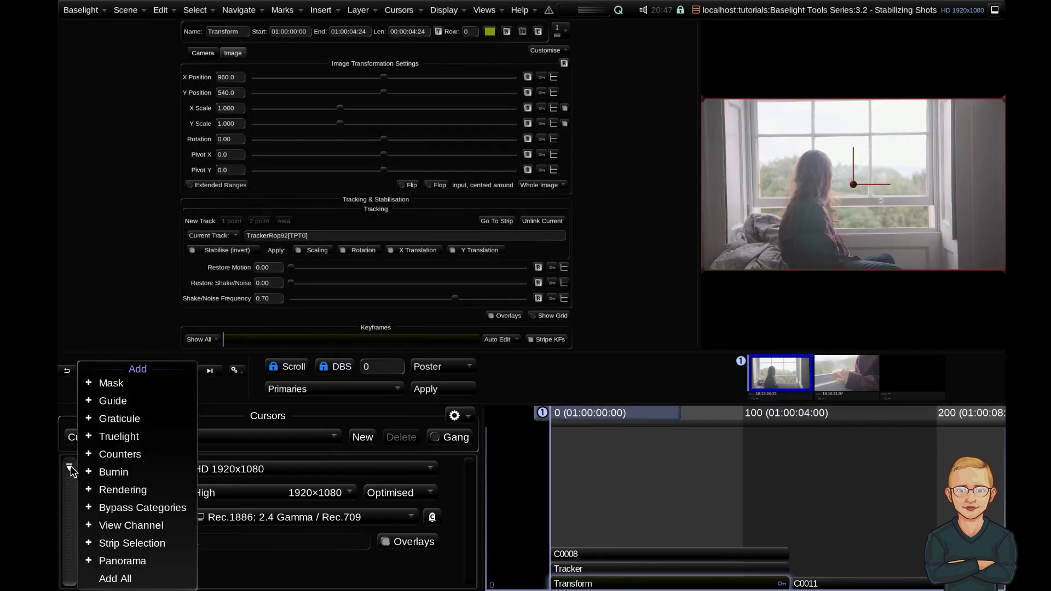
{"action": "left_click", "coordinate": [109, 399]}
{"action": "left_click", "coordinate": [204, 542]}
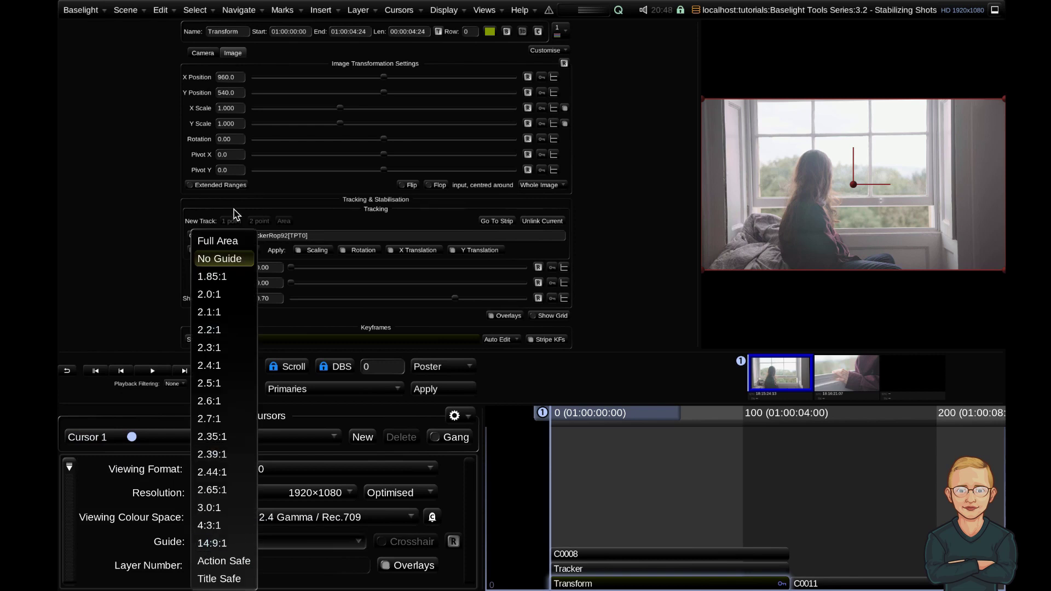
{"action": "left_click", "coordinate": [224, 238]}
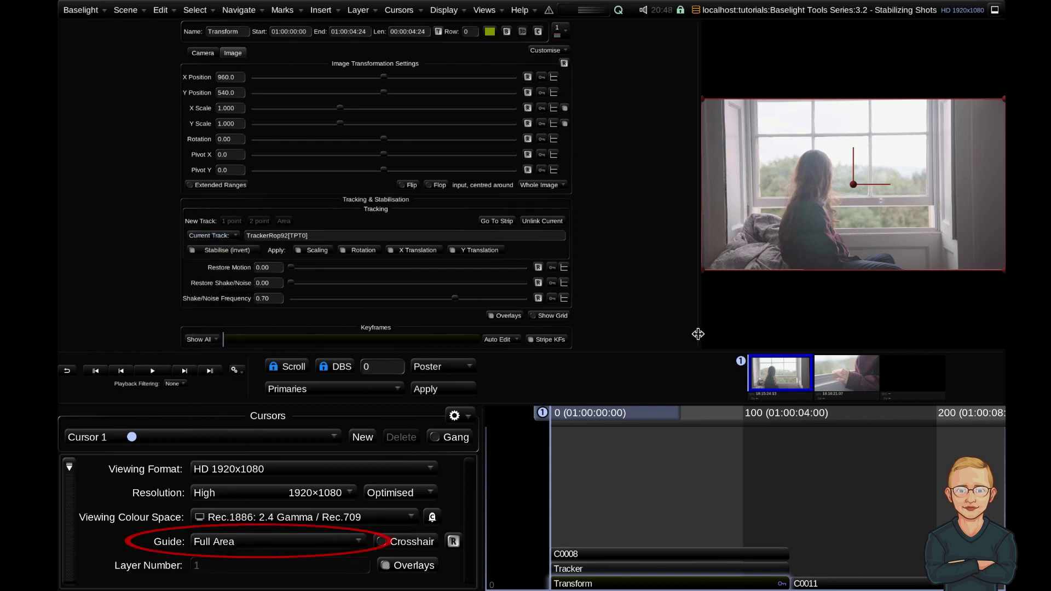
{"action": "key", "text": "space"}
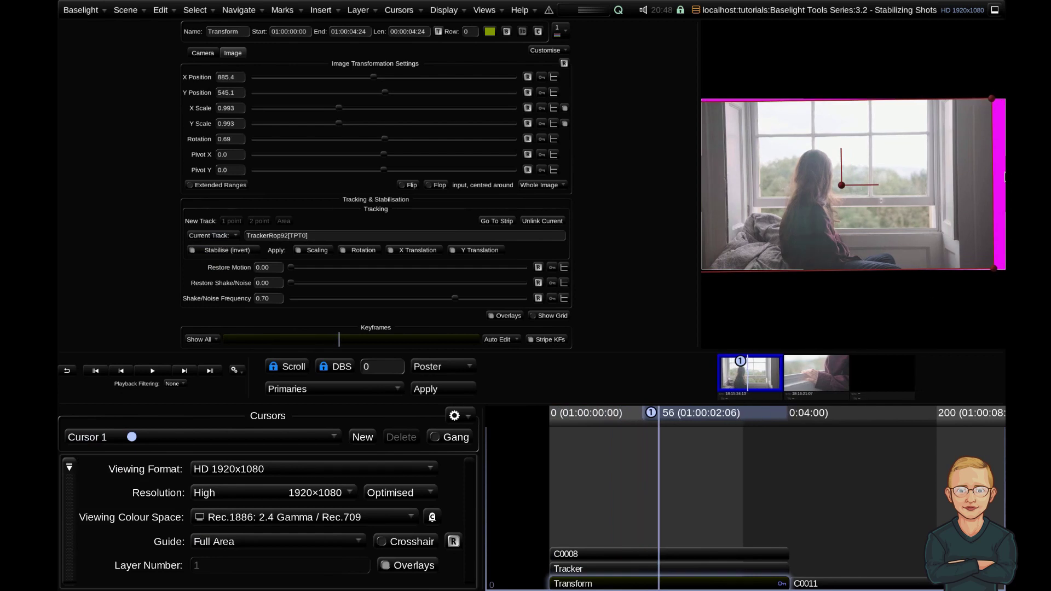
Toggle the transform alarm overlay off and back on to flag exposed frame edges
{"action": "left_click", "coordinate": [444, 10]}
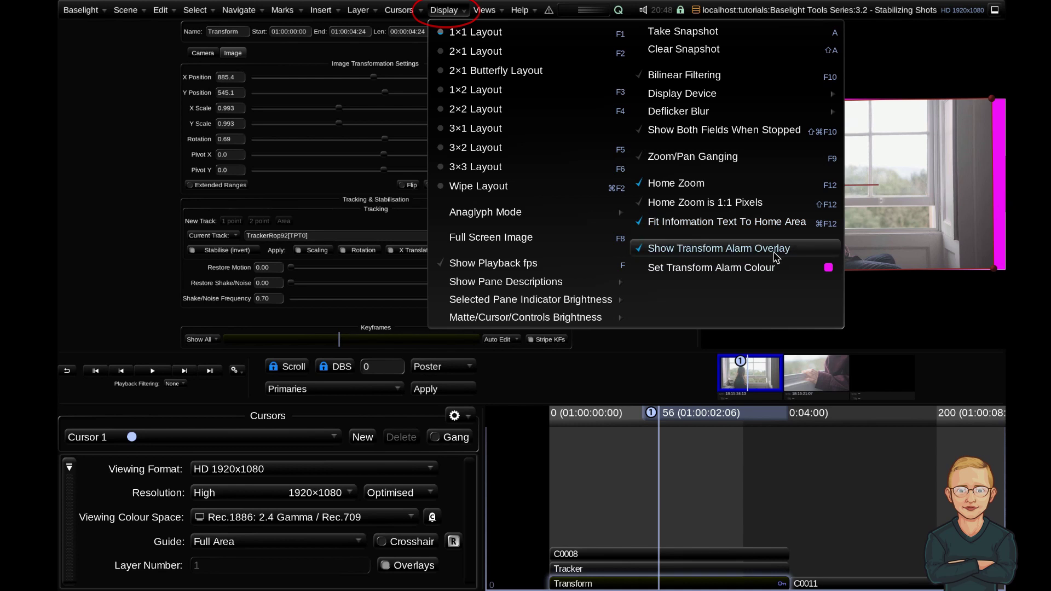
{"action": "left_click", "coordinate": [749, 253]}
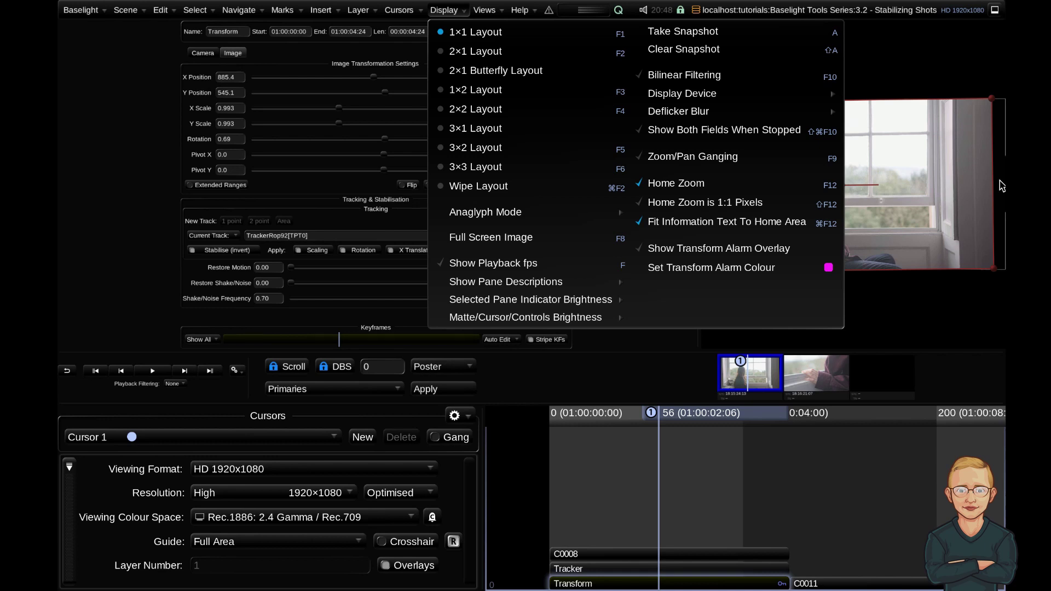
{"action": "left_click", "coordinate": [706, 250]}
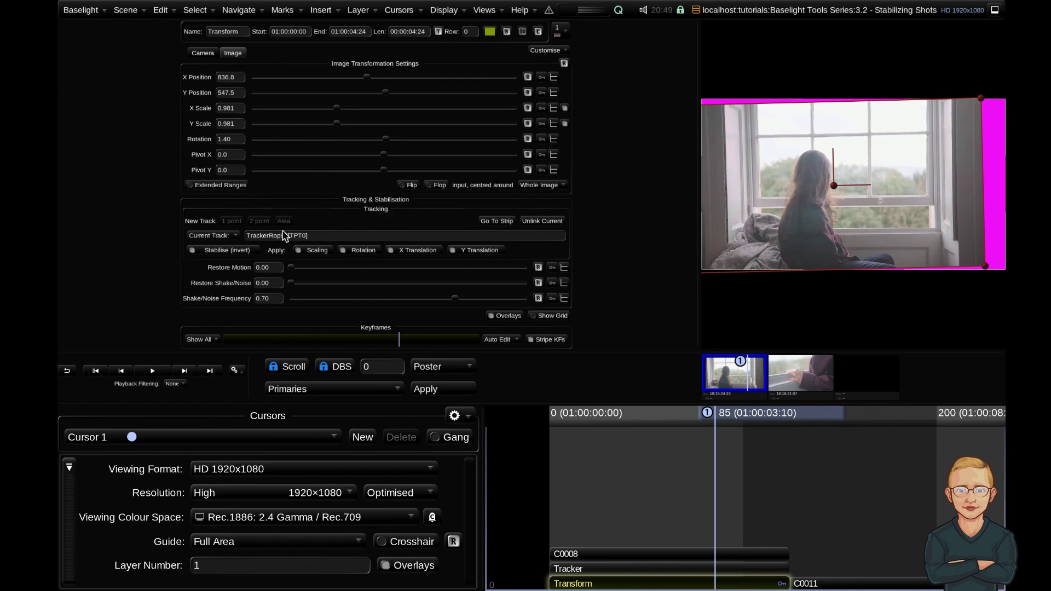
Start editing the track name, then cancel, leaving it unchanged
{"action": "left_click", "coordinate": [316, 236]}
{"action": "left_click_drag", "start_coordinate": [316, 235], "coordinate": [268, 233]}
{"action": "key", "text": "Escape"}
Turn off X translation, rotation and scaling corrections, then check frames 83 and 114
{"action": "left_click", "coordinate": [428, 252]}
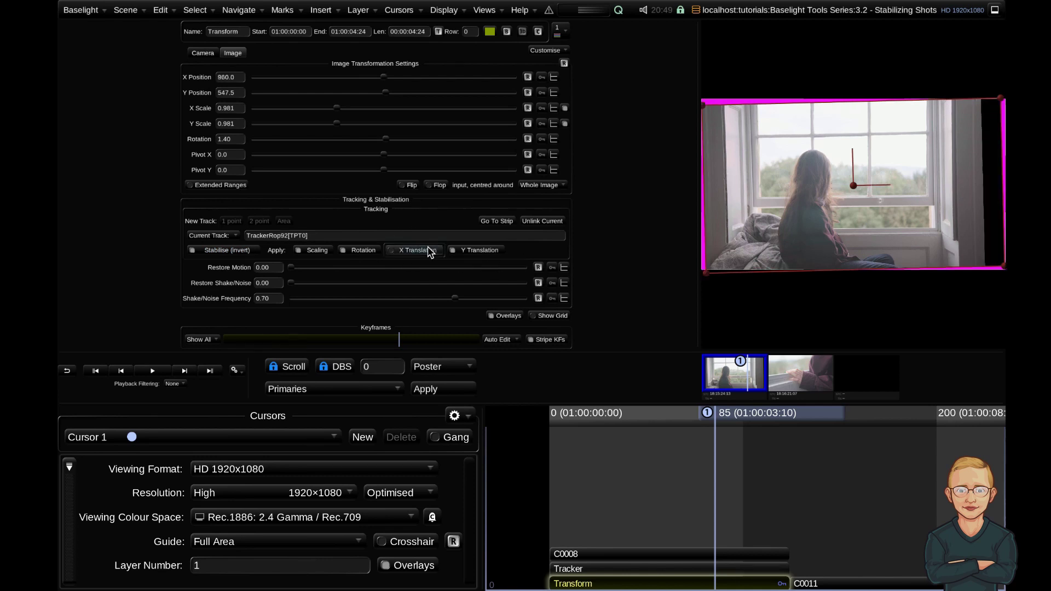
{"action": "left_click", "coordinate": [363, 252]}
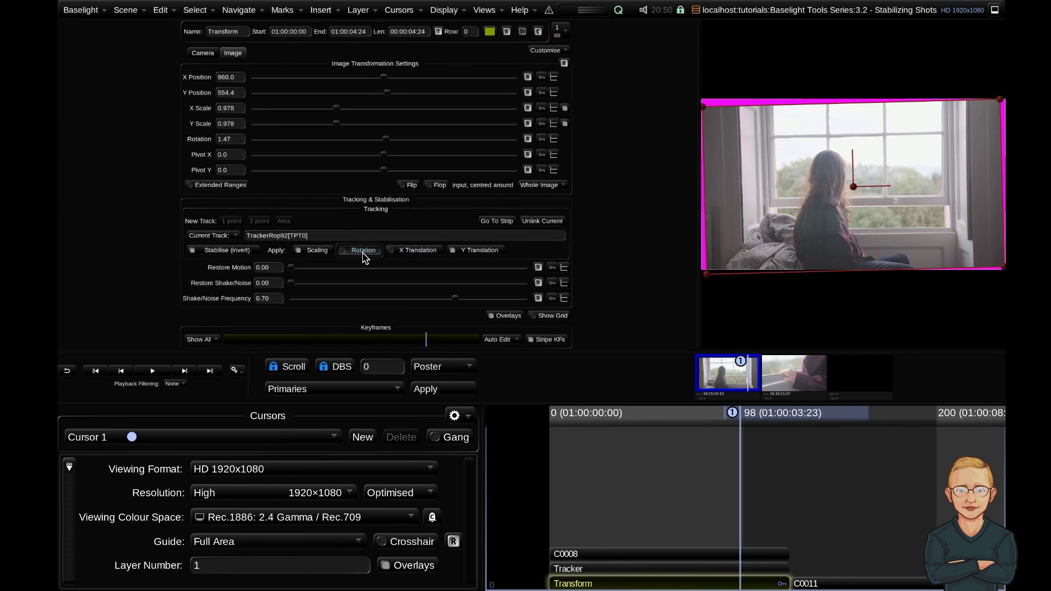
{"action": "left_click", "coordinate": [327, 252]}
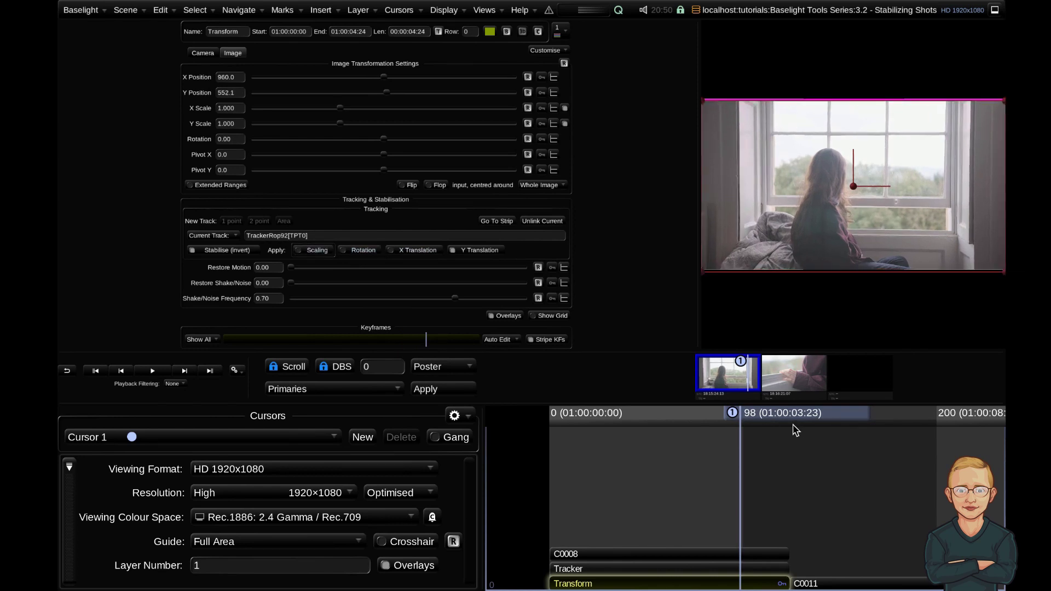
{"action": "left_click_drag", "start_coordinate": [797, 427], "coordinate": [819, 416]}
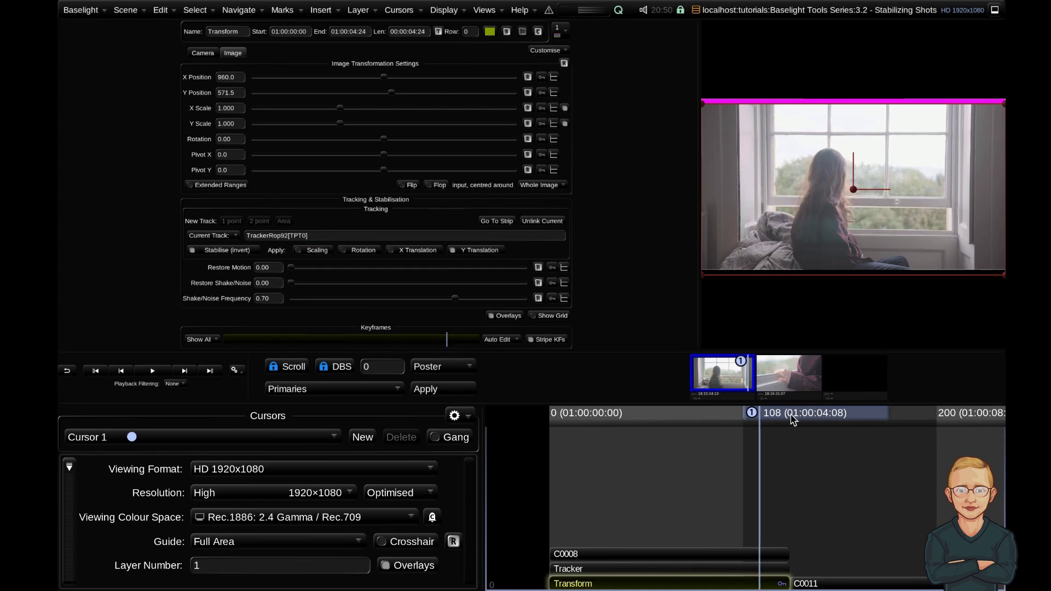
{"action": "mouse_move", "coordinate": [794, 419]}
{"action": "left_mouse_down"}
{"action": "mouse_move", "coordinate": [805, 419]}
{"action": "mouse_move", "coordinate": [681, 414]}
{"action": "mouse_move", "coordinate": [797, 417]}
{"action": "mouse_move", "coordinate": [787, 417]}
{"action": "mouse_move", "coordinate": [797, 394]}
{"action": "left_mouse_up"}
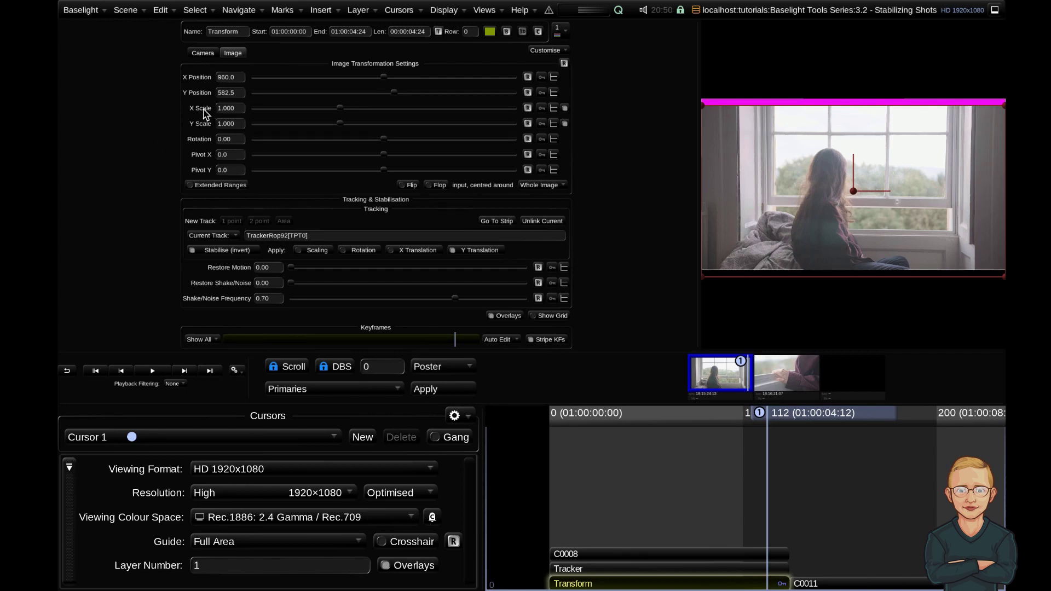
Undo the 1.021 scale nudge back to 1.000, then remove image borders, giving camera scale 0.904
{"action": "left_click_drag", "start_coordinate": [340, 108], "coordinate": [355, 109]}
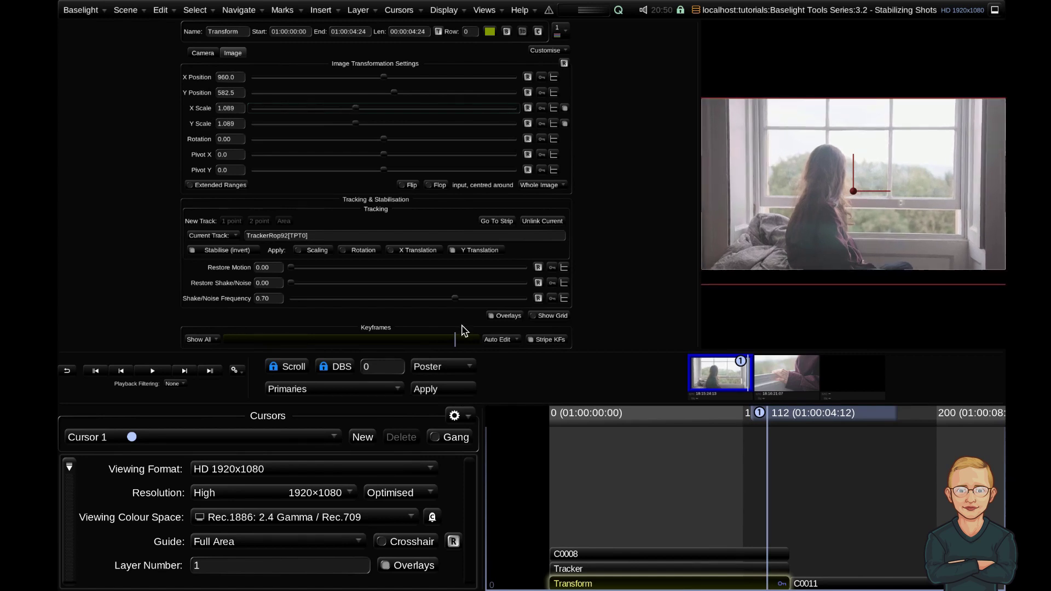
{"action": "key", "text": "ctrl+z"}
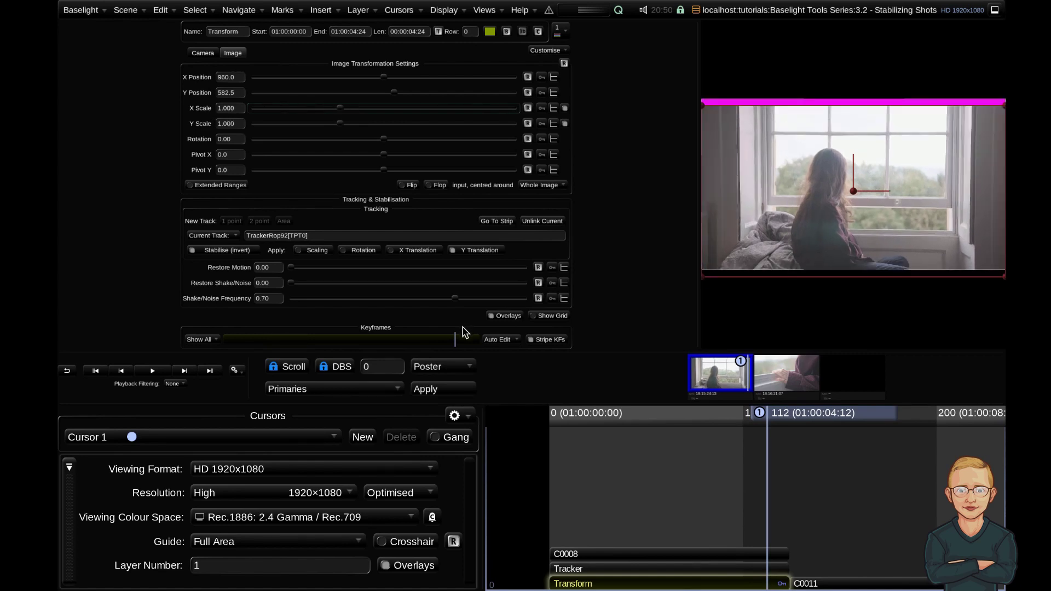
{"action": "left_click", "coordinate": [205, 53]}
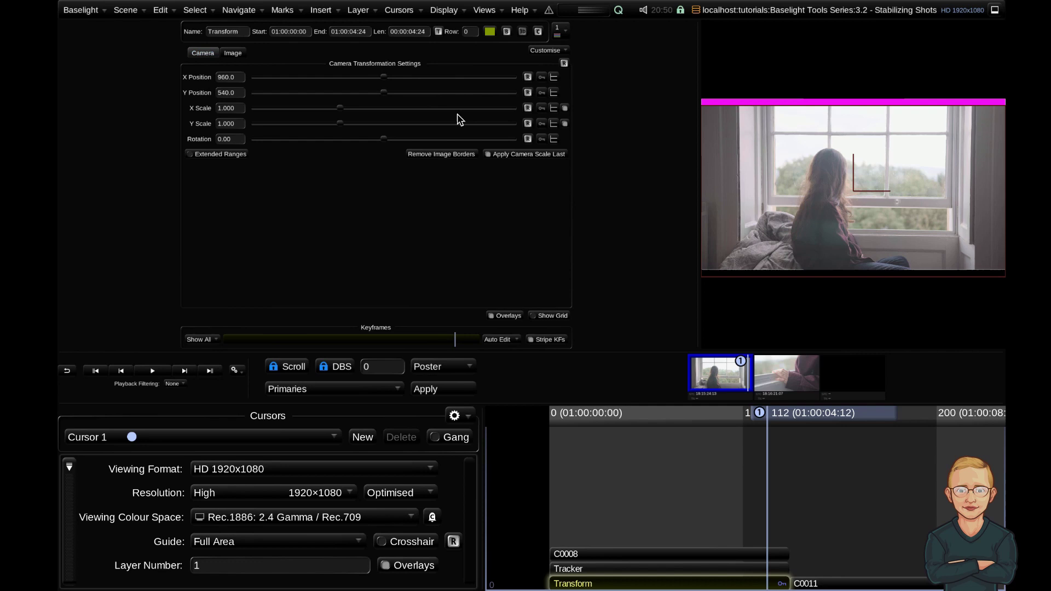
{"action": "left_click", "coordinate": [441, 157]}
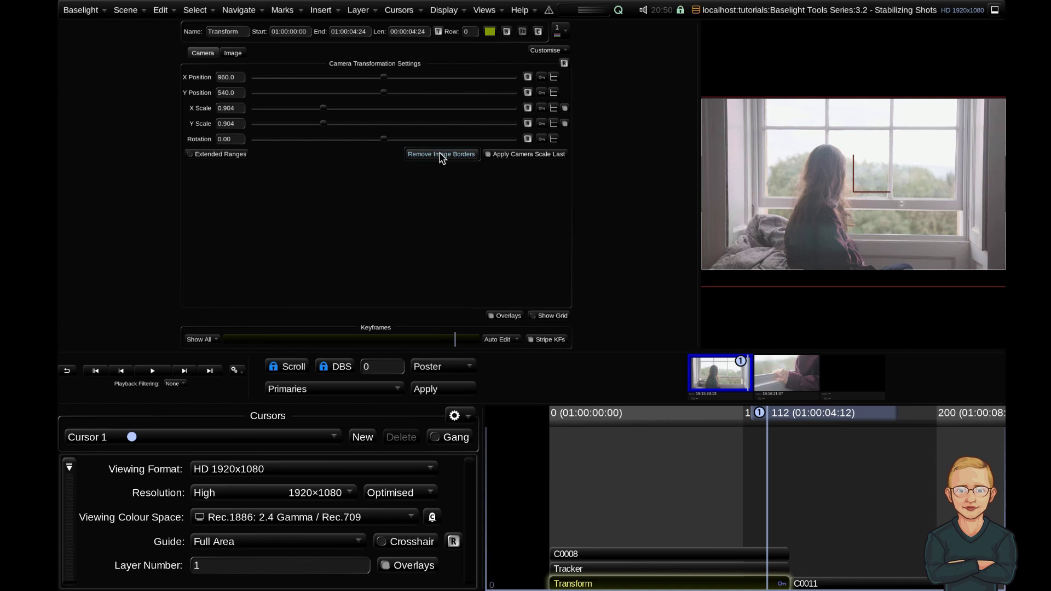
Return to the Image settings, scrub back near C0008's start and play it
{"action": "left_click", "coordinate": [233, 53]}
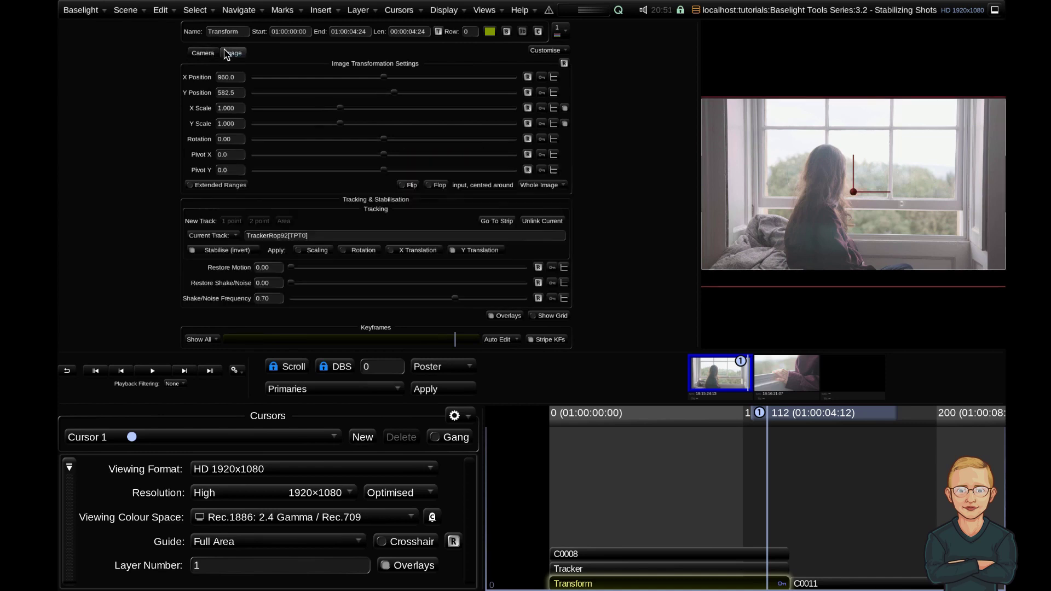
{"action": "left_click", "coordinate": [718, 414]}
{"action": "left_click_drag", "start_coordinate": [738, 403], "coordinate": [560, 404]}
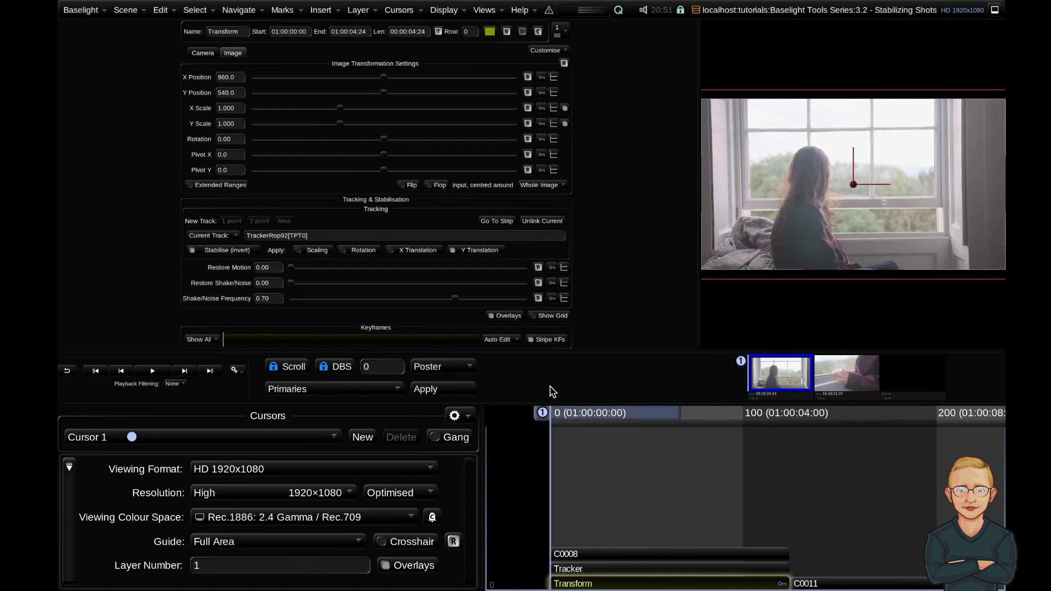
{"action": "key", "text": "space"}
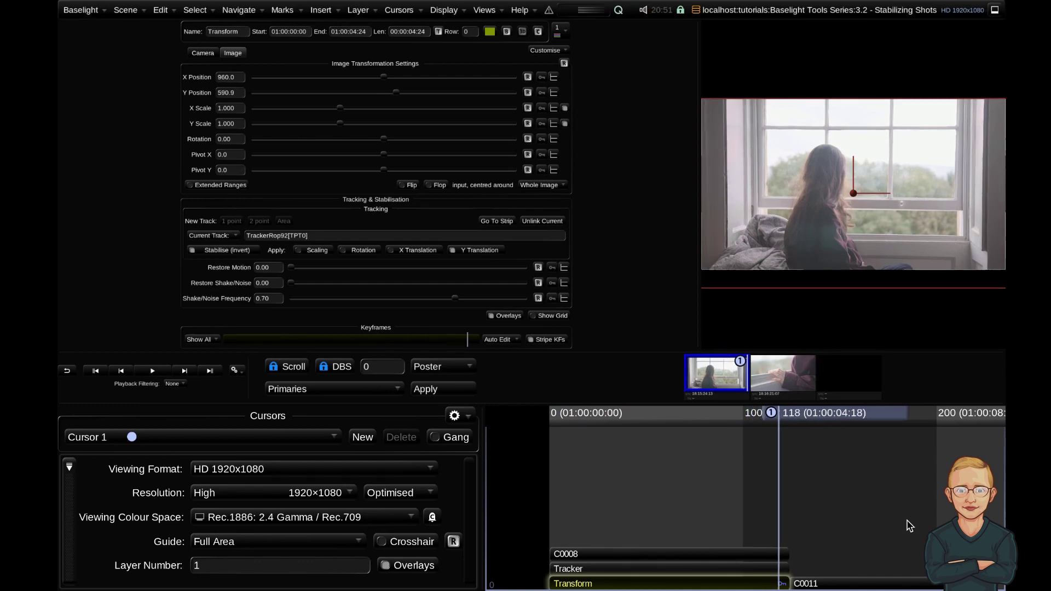
On C0011, add a Transform layer and a nearly full-frame area tracker tracked forwards
{"action": "key", "text": "Down"}
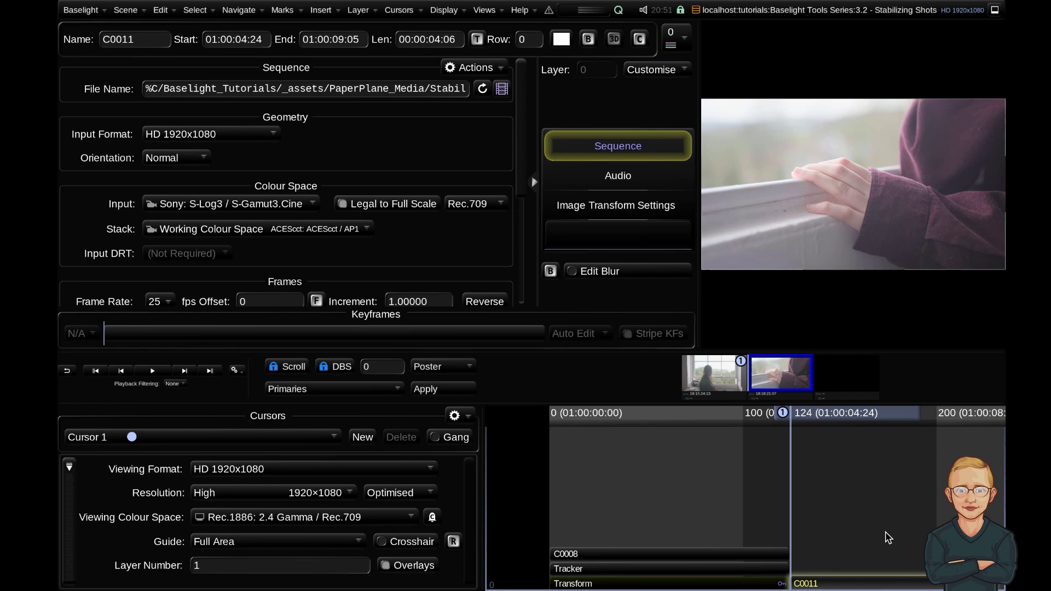
{"action": "key", "text": "t"}
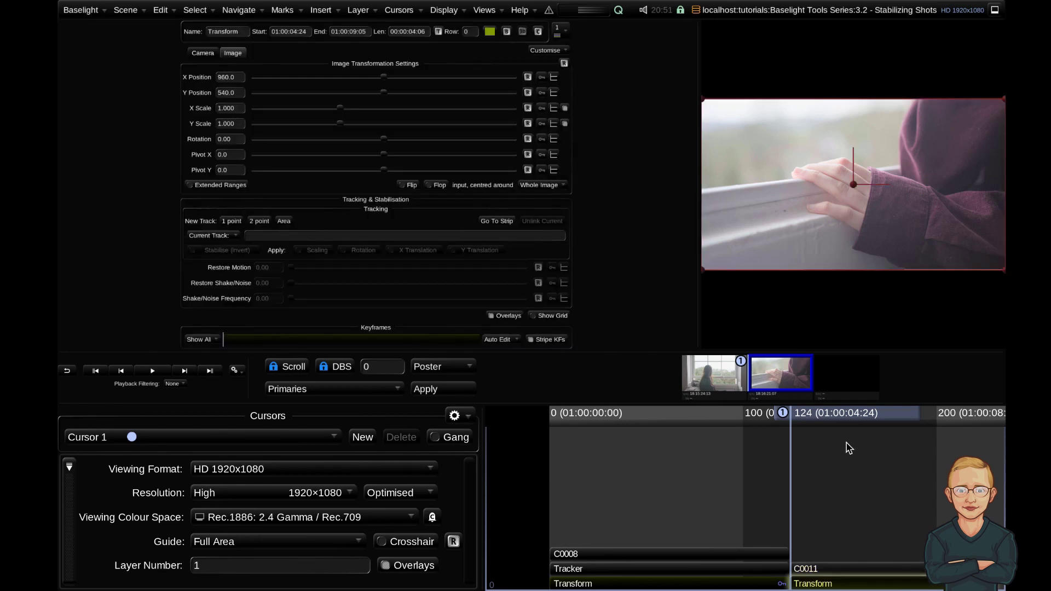
{"action": "left_click", "coordinate": [284, 222]}
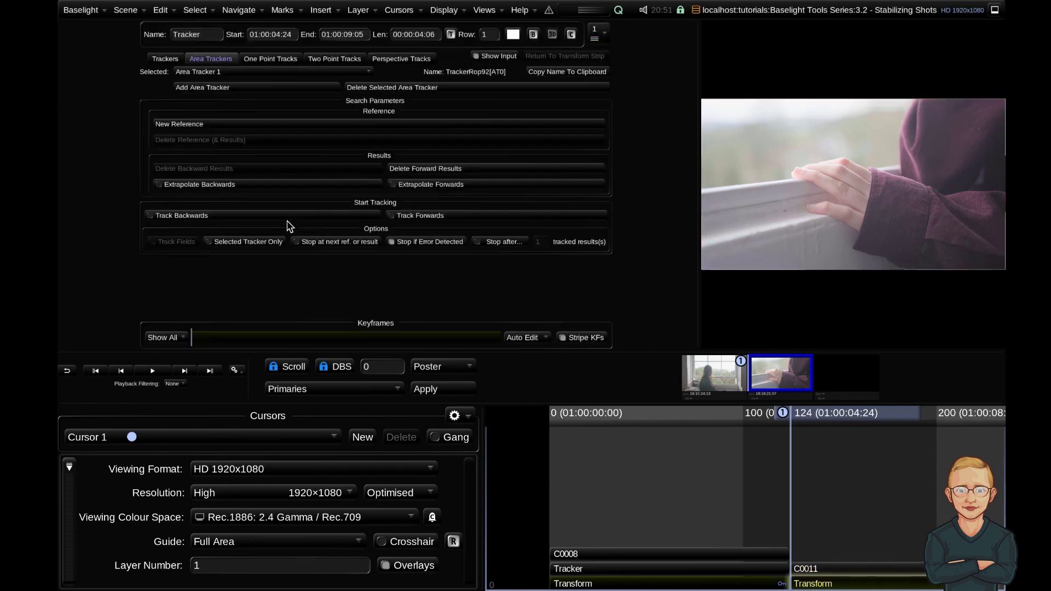
{"action": "left_click_drag", "start_coordinate": [777, 228], "coordinate": [716, 254]}
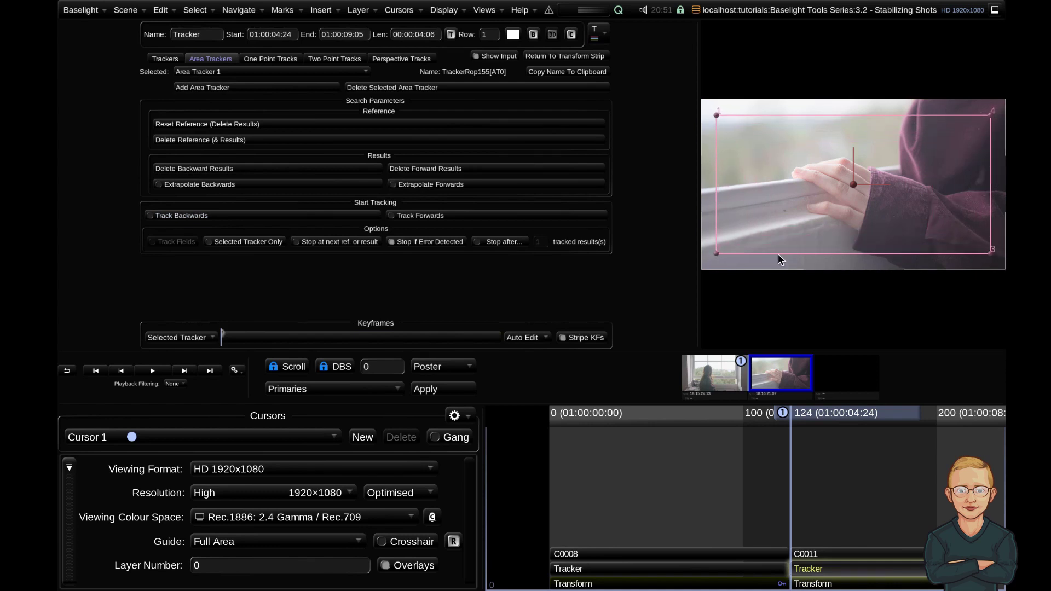
{"action": "left_click", "coordinate": [500, 218]}
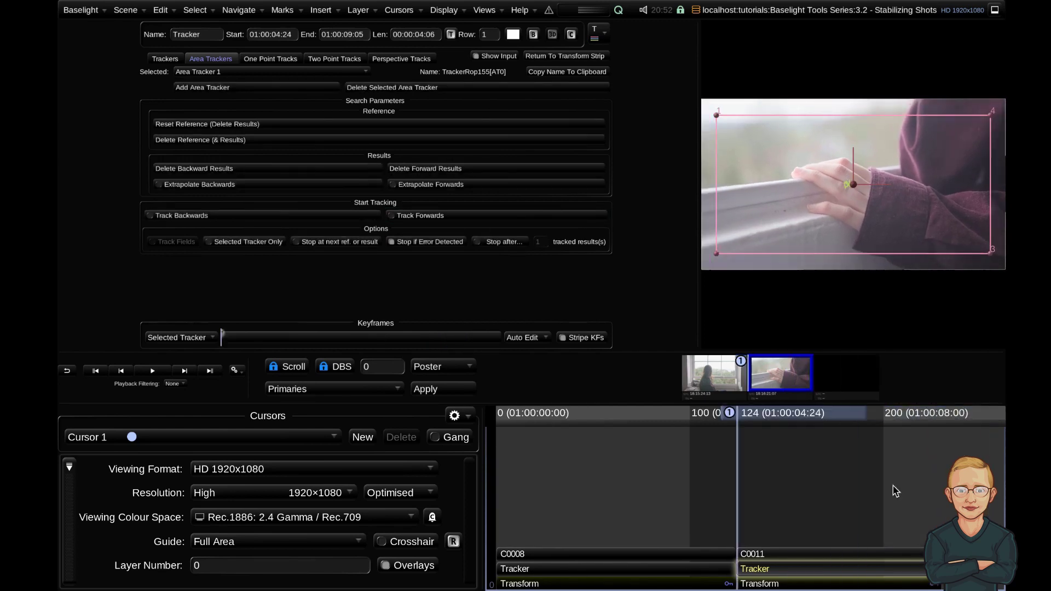
Remove C0011's image borders from its Transform layer and play it back
{"action": "left_click", "coordinate": [804, 585]}
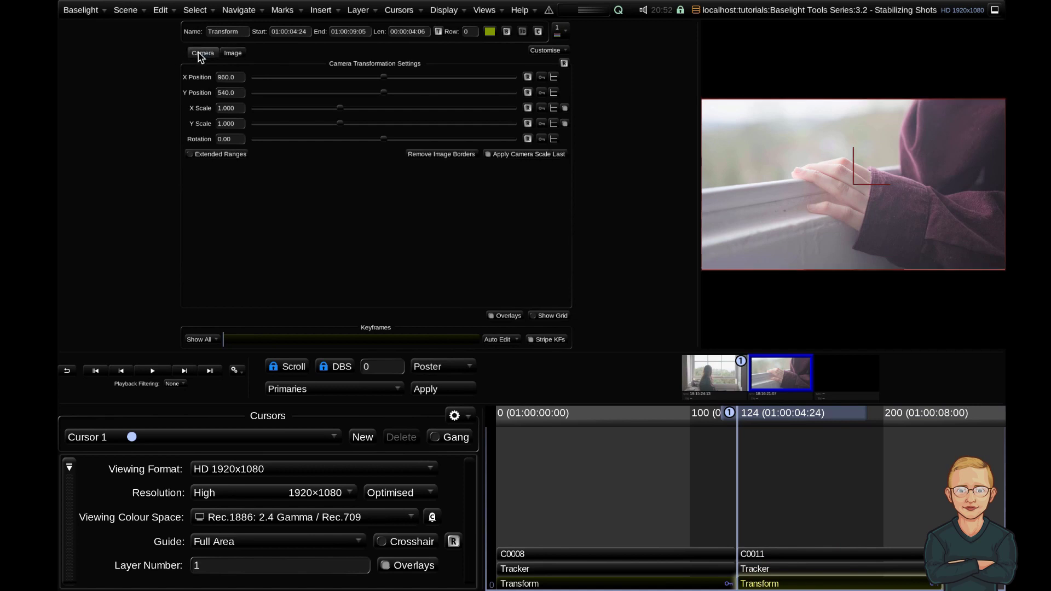
{"action": "left_click", "coordinate": [460, 155]}
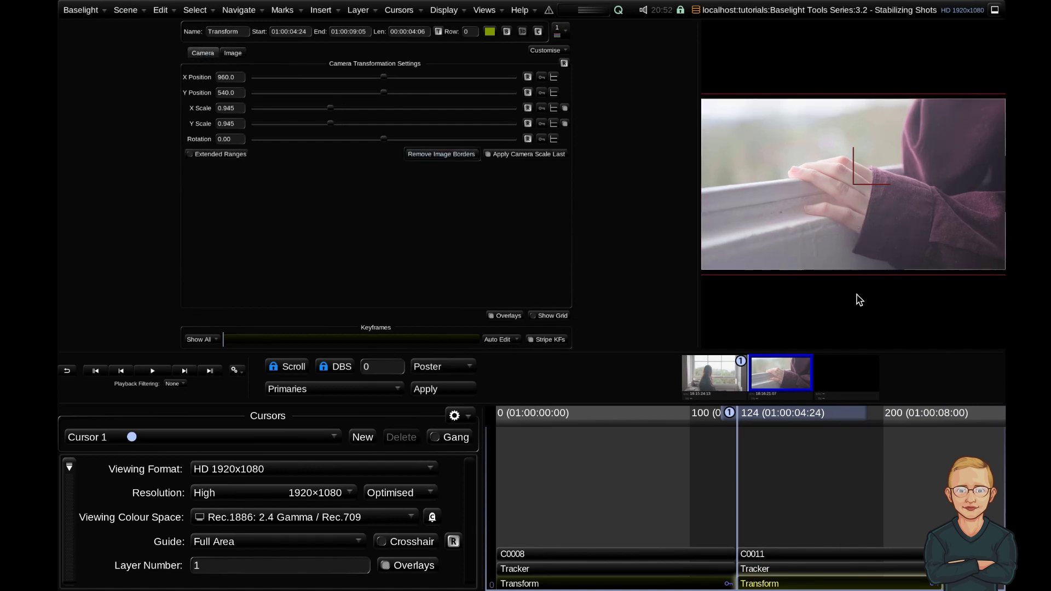
{"action": "key", "text": "space"}
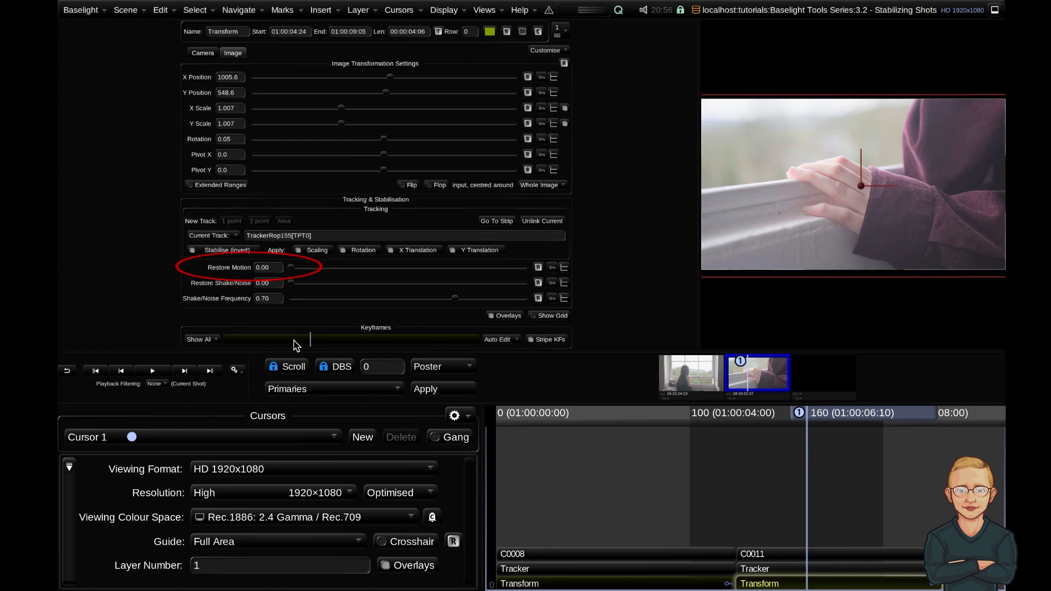
Raise Restore Motion and return it to 0.00, then raise Restore Shake/Noise and return it to 0.00
{"action": "left_click_drag", "start_coordinate": [291, 270], "coordinate": [466, 274]}
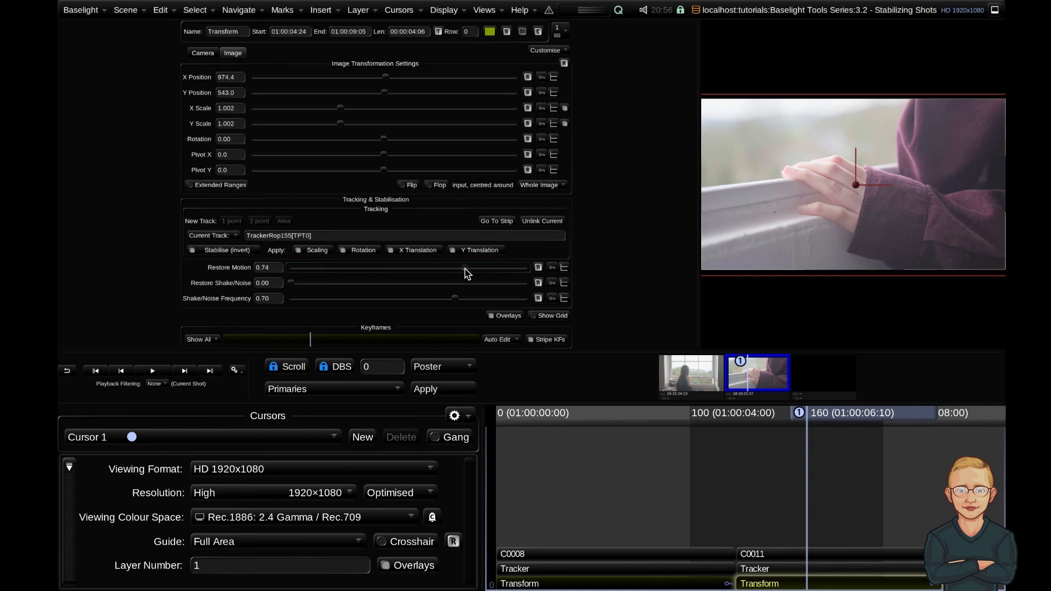
{"action": "left_click_drag", "start_coordinate": [466, 274], "coordinate": [282, 284]}
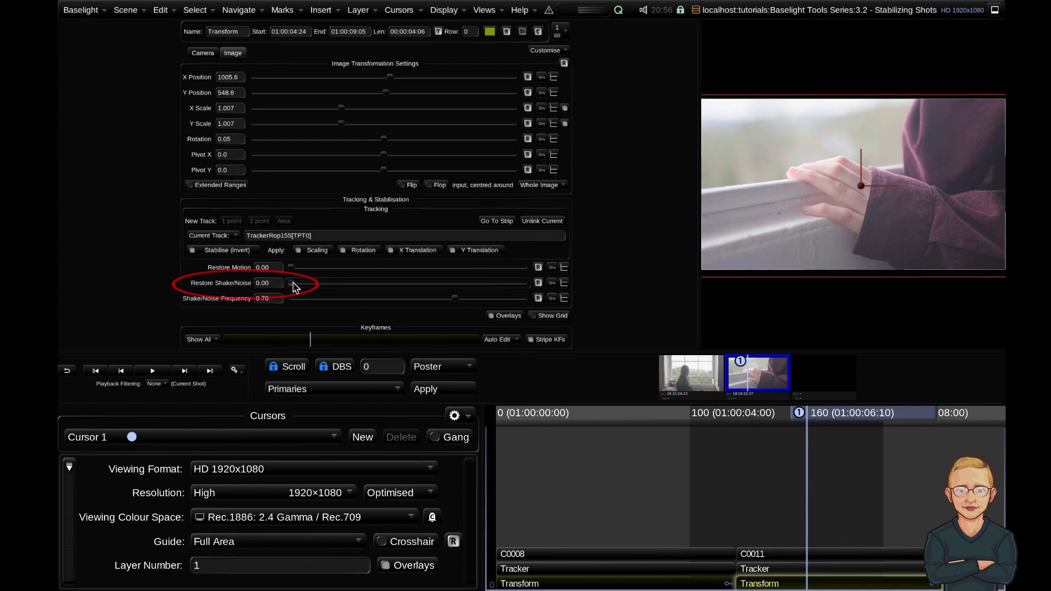
{"action": "left_click_drag", "start_coordinate": [293, 283], "coordinate": [332, 286]}
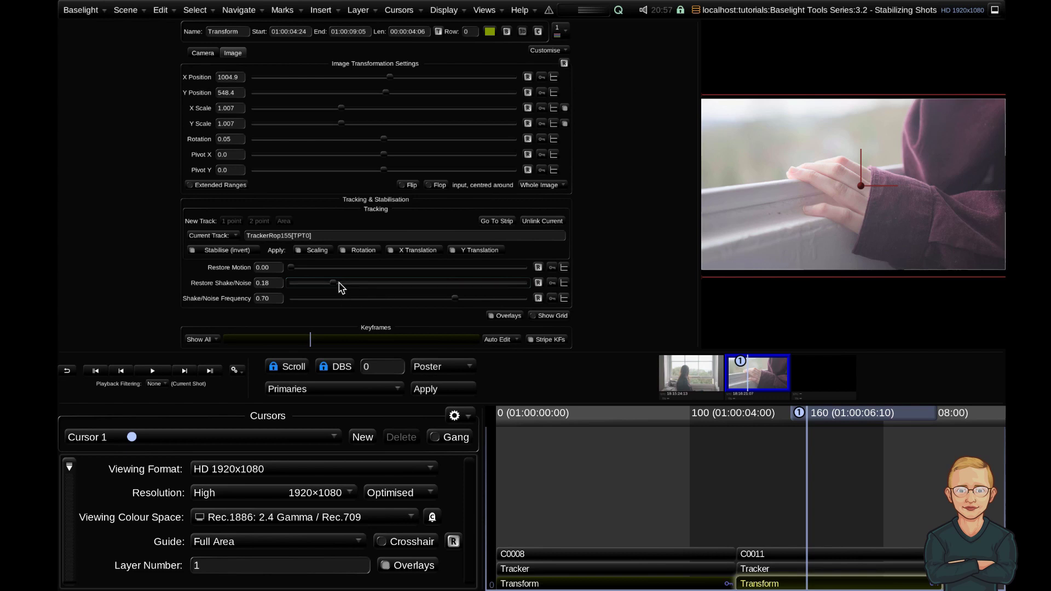
{"action": "left_click_drag", "start_coordinate": [333, 288], "coordinate": [282, 287]}
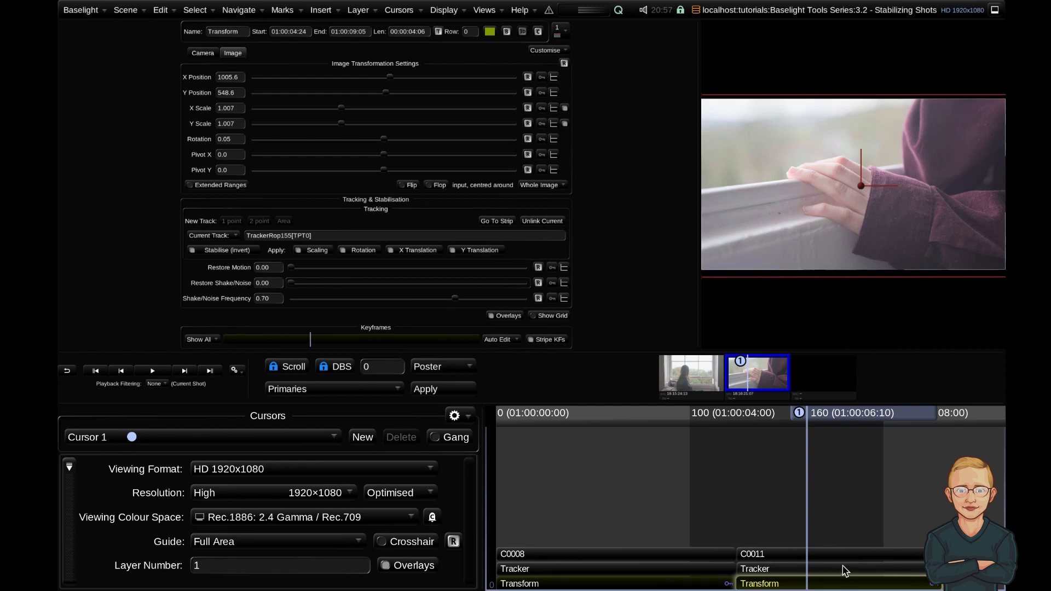
Play C0011, try Shake/Noise Frequency values down to 0.45, then unlink track TrackerRop155
{"action": "key", "text": "space"}
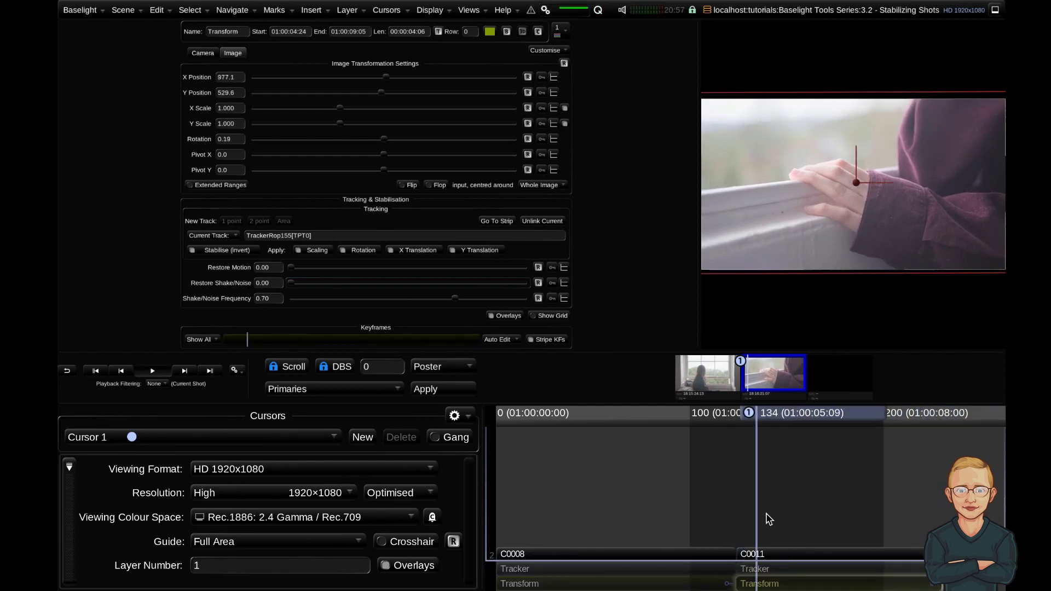
{"action": "key", "text": "space"}
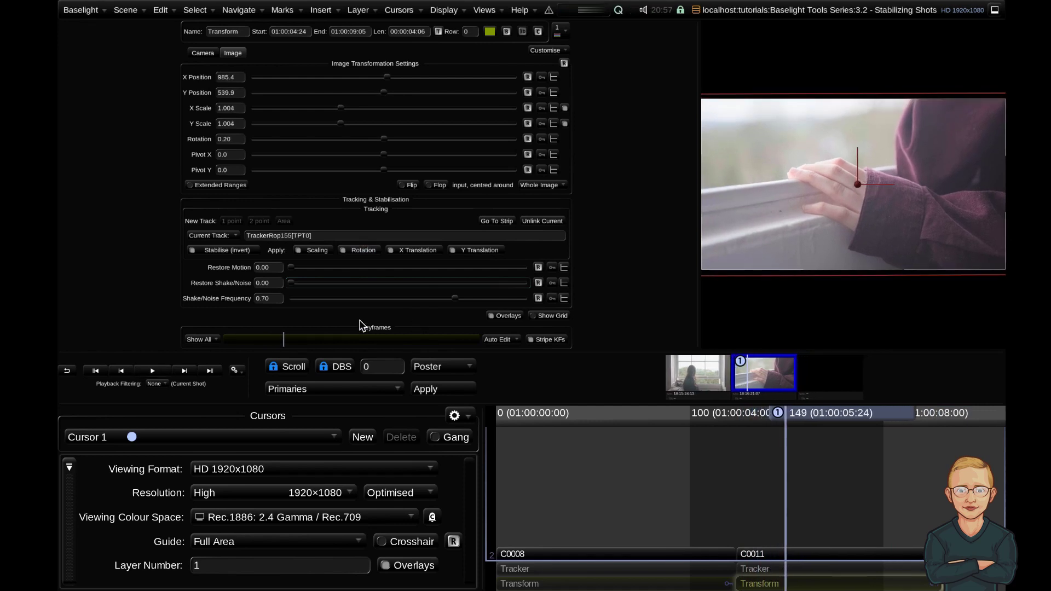
{"action": "left_click_drag", "start_coordinate": [414, 299], "coordinate": [383, 298]}
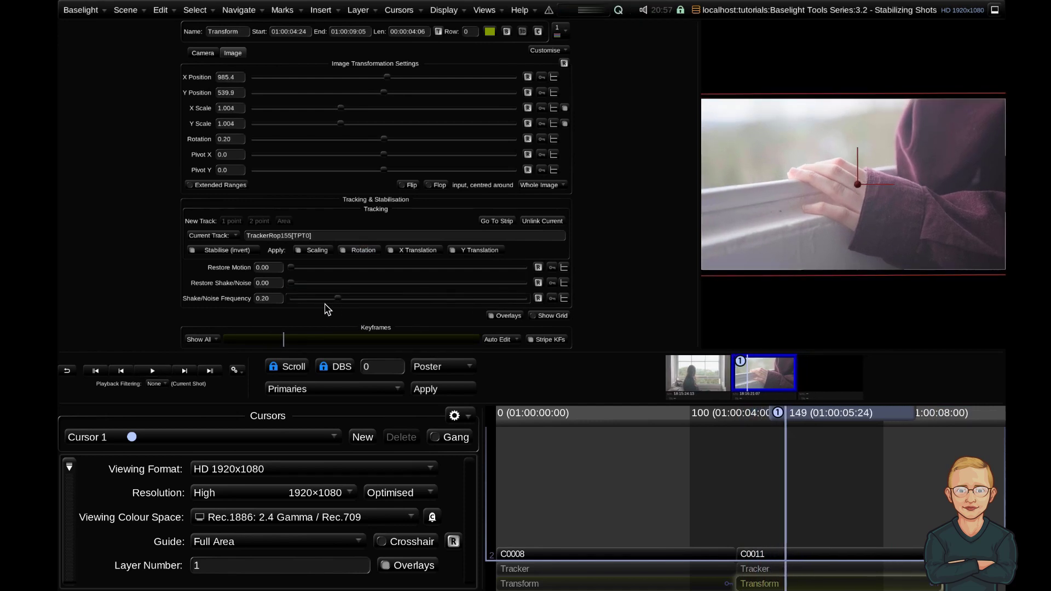
{"action": "left_click_drag", "start_coordinate": [305, 310], "coordinate": [400, 306]}
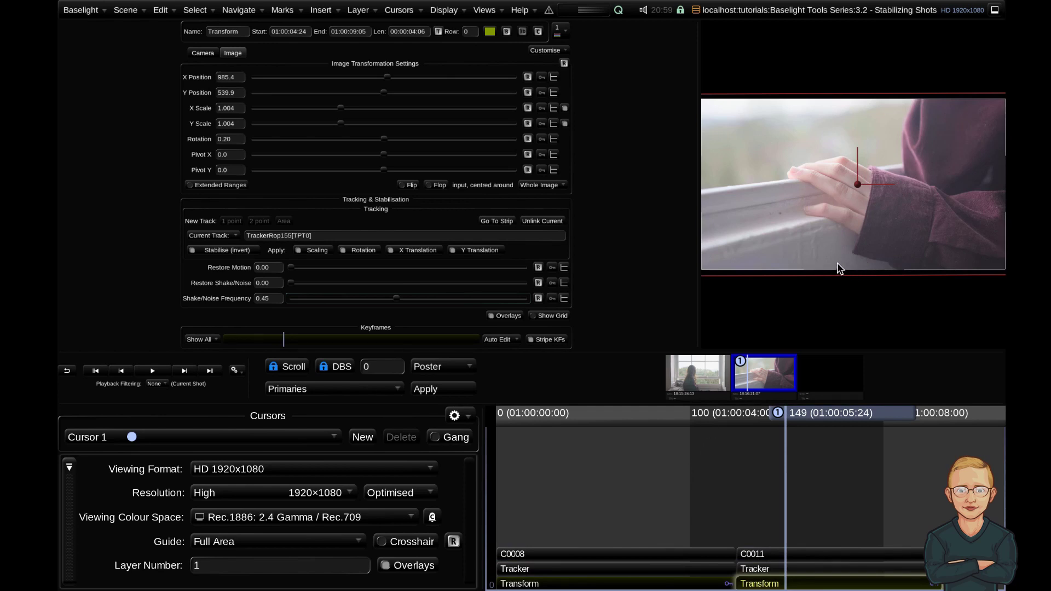
{"action": "left_click", "coordinate": [767, 229]}
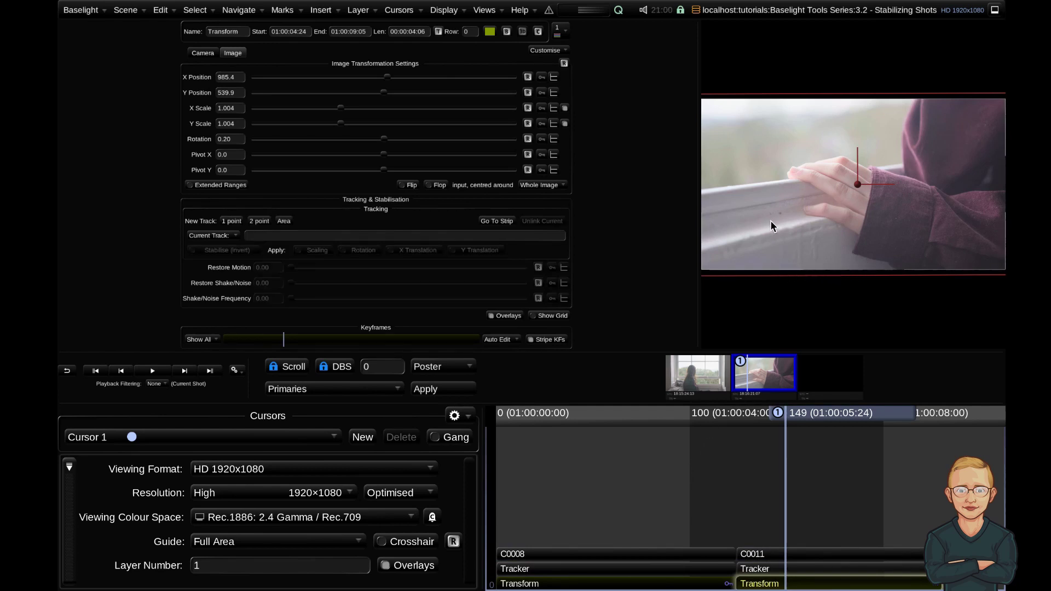